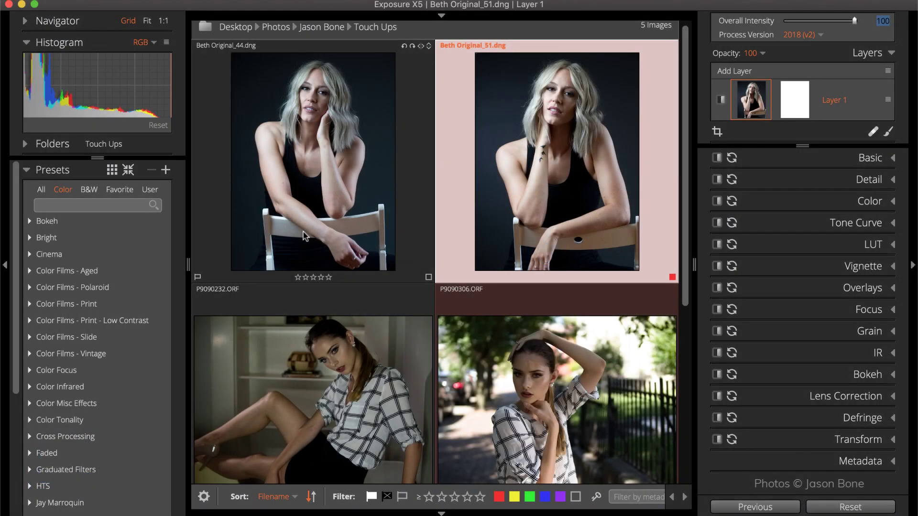
- Open Beth Original_51.dng from the Touch Ups grid as a single image fitted in the viewer
double_click(495, 218)
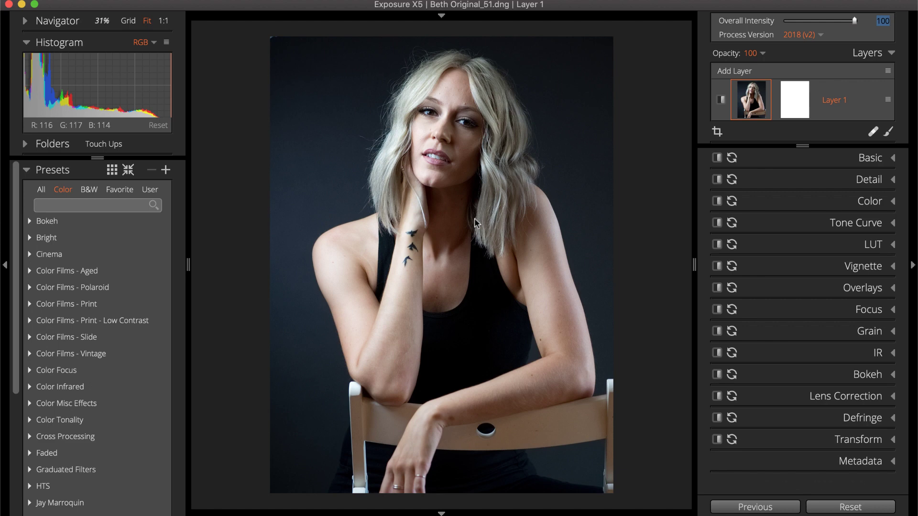
- Apply the Portrait Touch Up group's Touch Up preset, then collapse the left panel
scroll(127, 313, "down", 5)
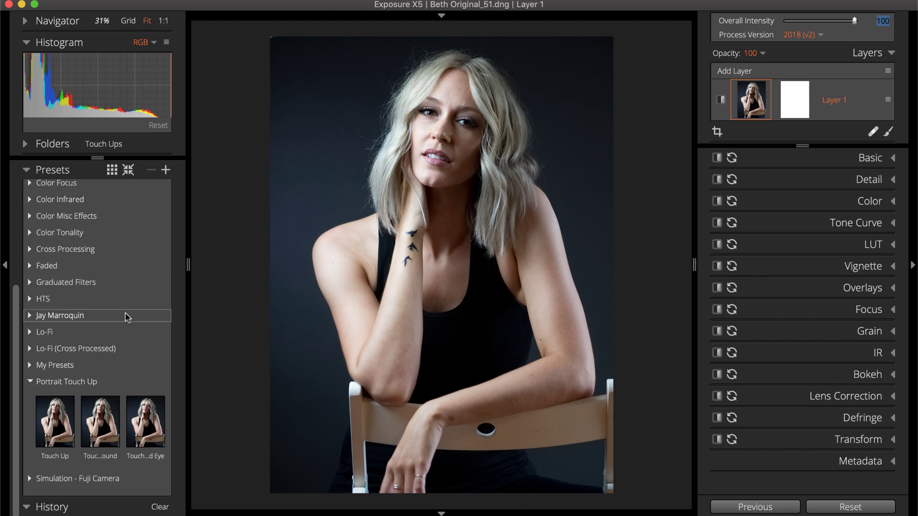
left_click_drag(189, 426, 279, 421)
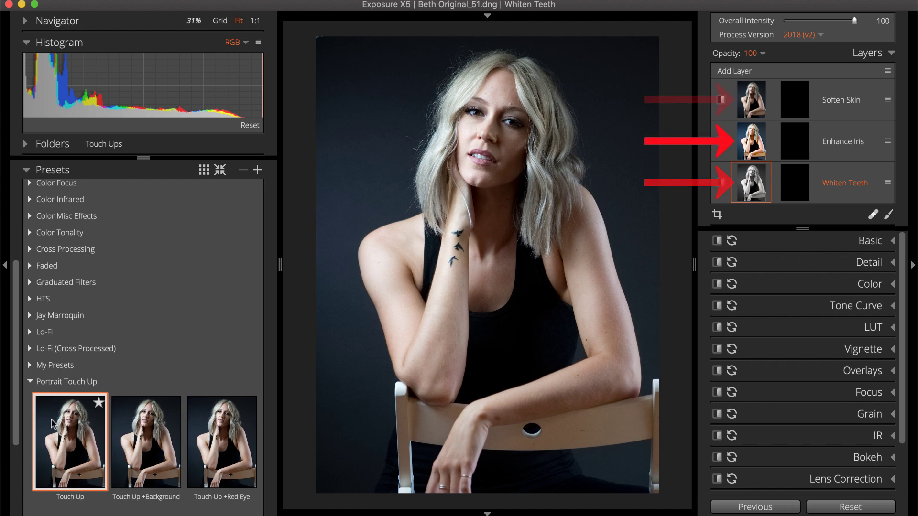
left_click(2, 422)
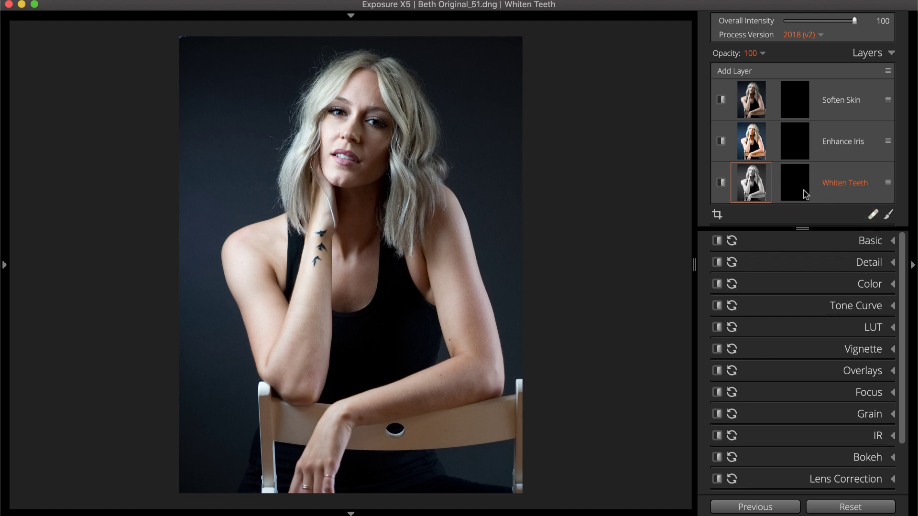
- Paint the Whiten Teeth mask over the teeth with brush size 0.64 and flow 65
left_click(806, 193)
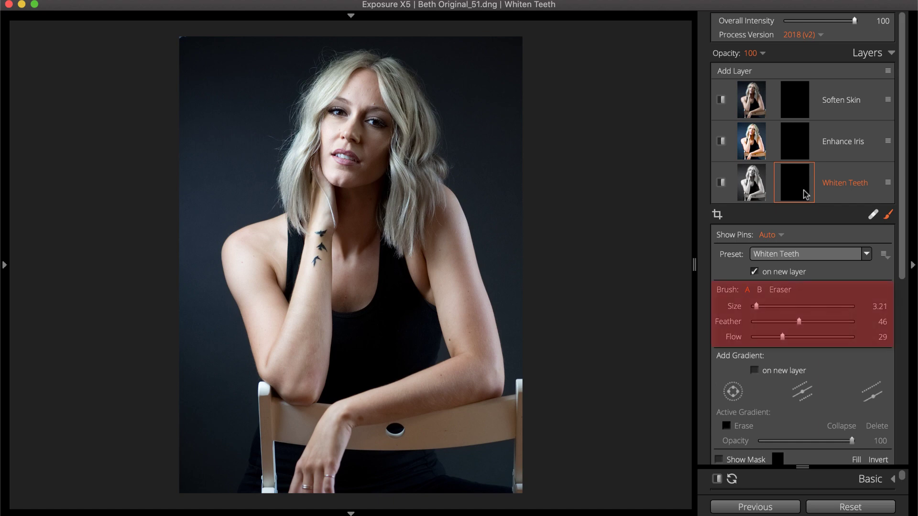
left_click_drag(756, 306, 753, 306)
left_click_drag(782, 337, 818, 336)
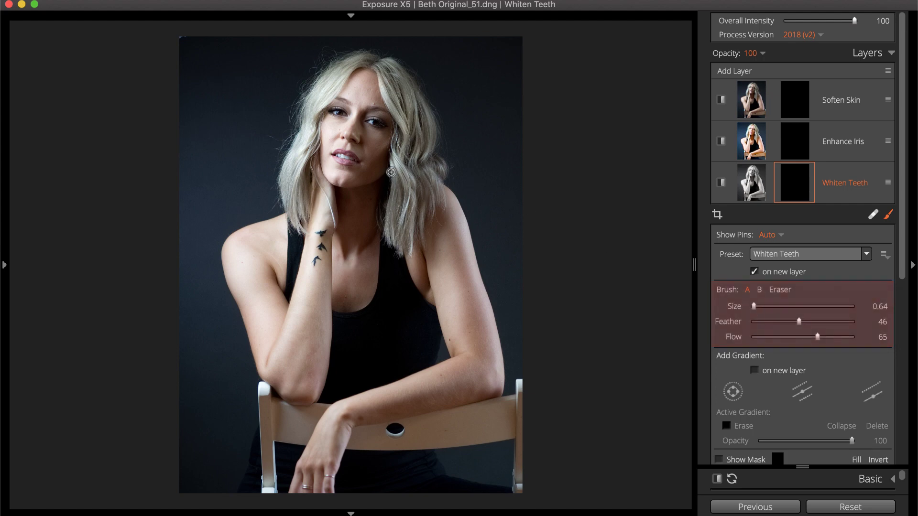
left_click_drag(338, 154, 341, 154)
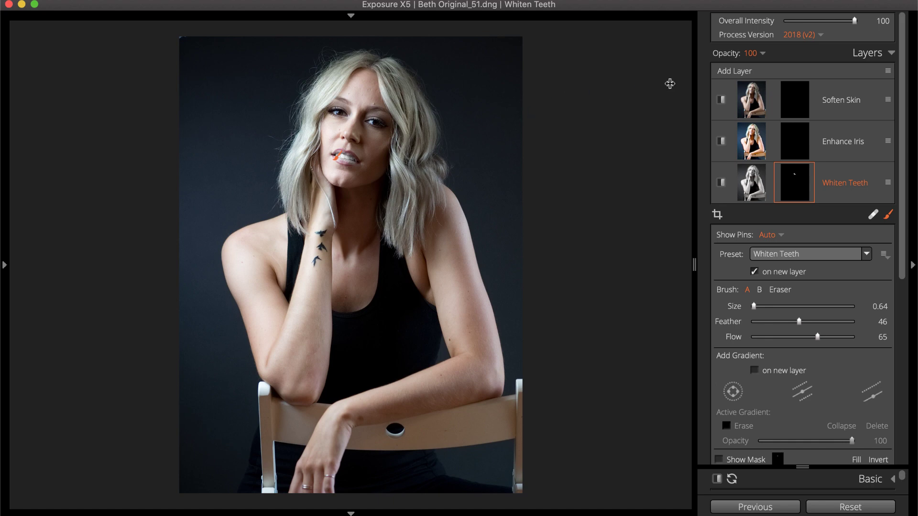
- Lower the Whiten Teeth layer opacity to 40
left_click(759, 54)
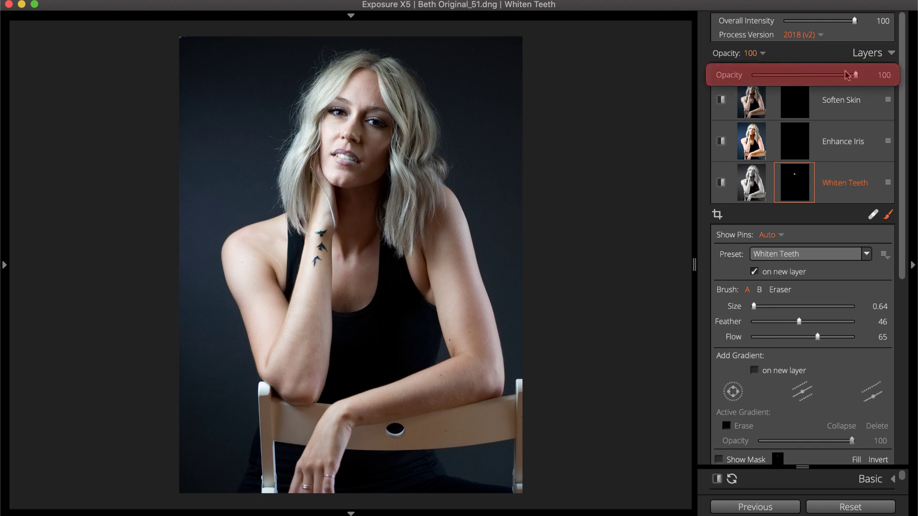
left_click_drag(855, 75, 795, 75)
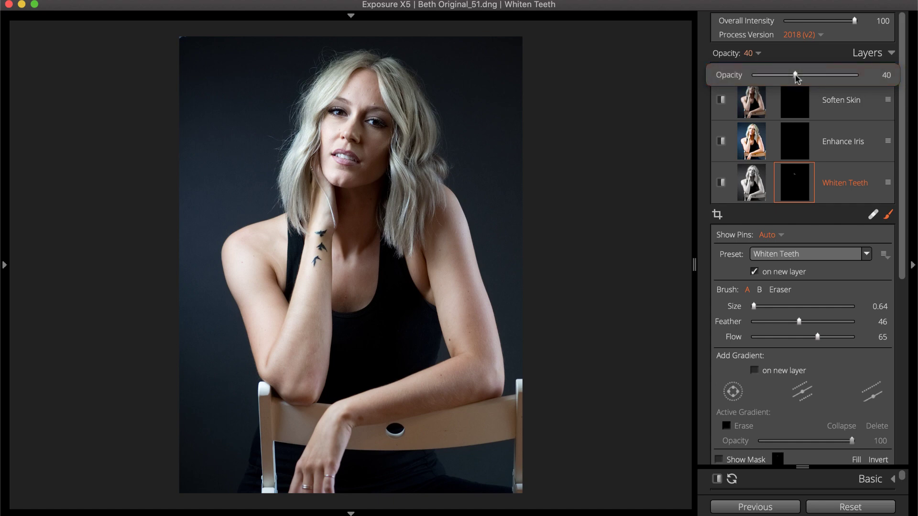
left_click(749, 55)
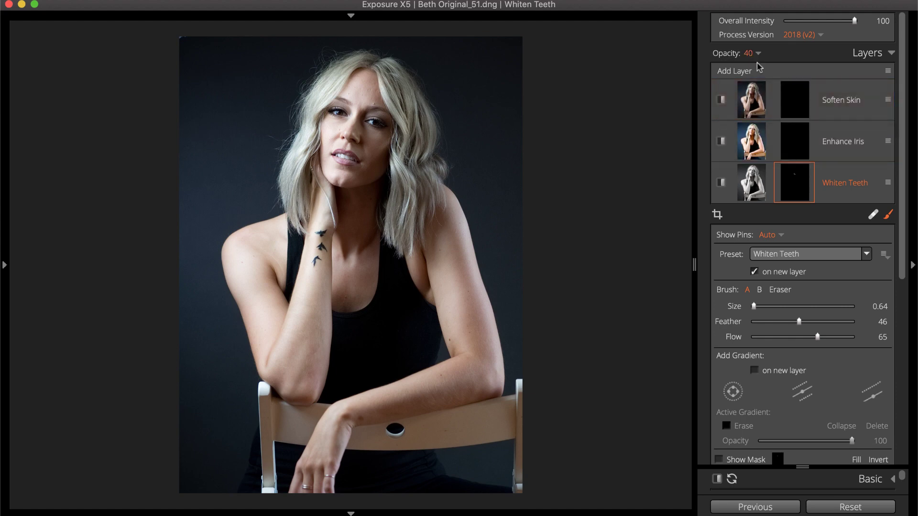
- Zoom in on the eyes, paint both irises into the Enhance Iris mask with a 6.64 brush, and refit the view
left_click(803, 147)
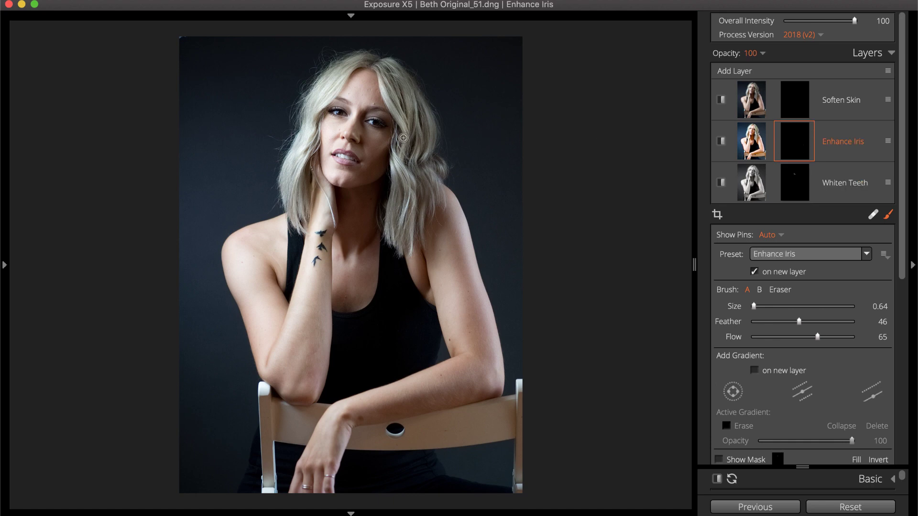
key("super+plus")
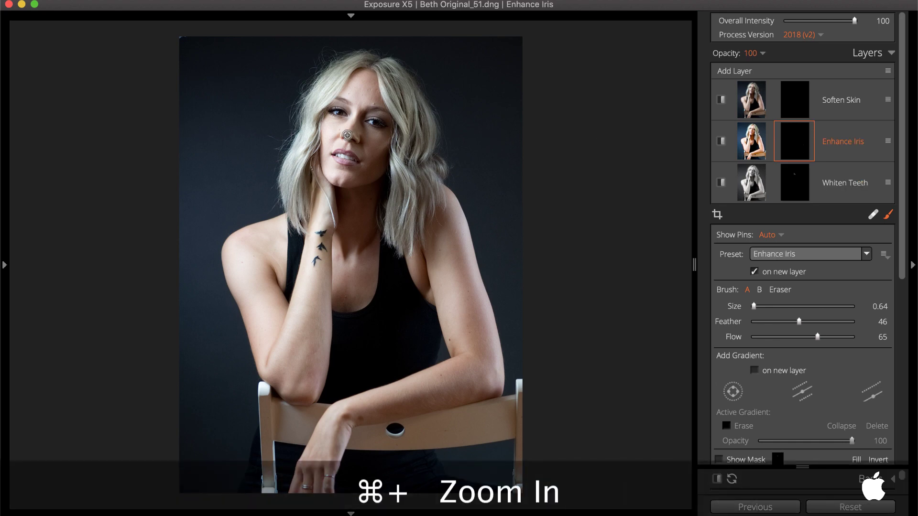
key("super+plus")
key("super+plus")
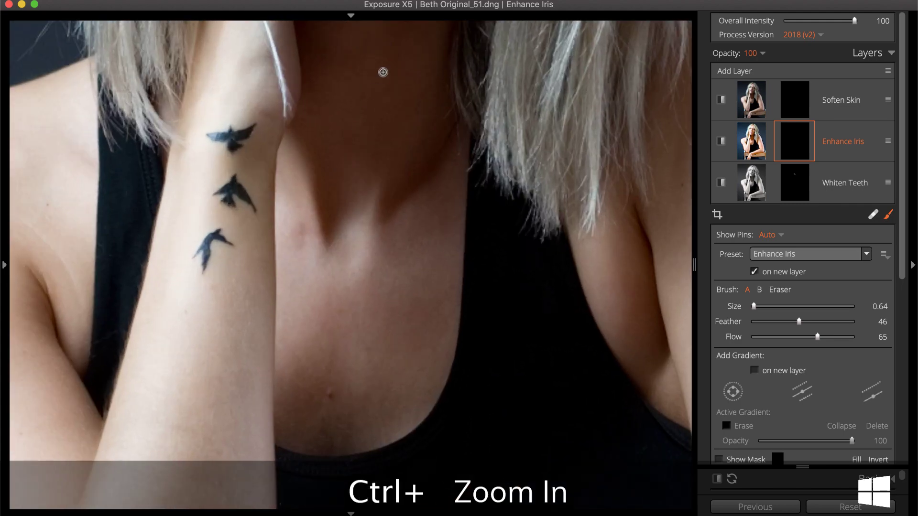
key("space")
left_click_drag(395, 76, 397, 507)
left_click_drag(396, 335, 396, 397)
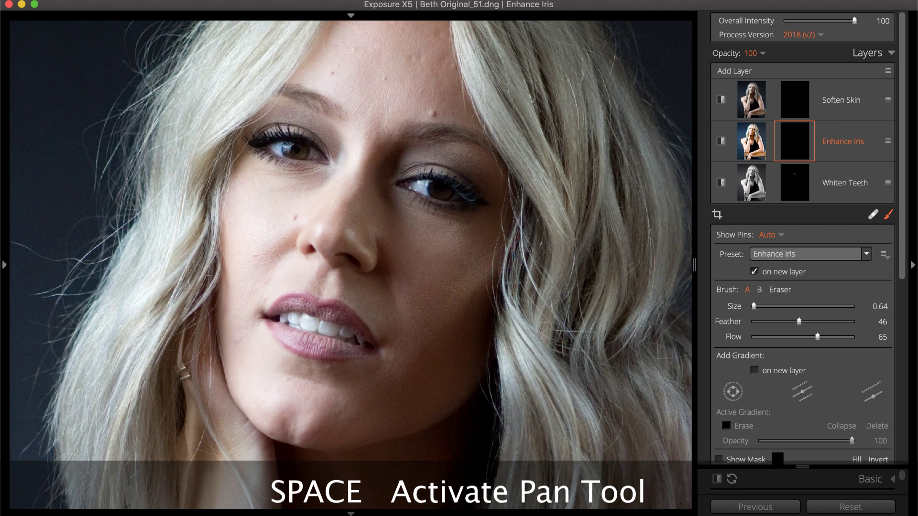
key("bracketright")
key("bracketright")
key("bracketright")
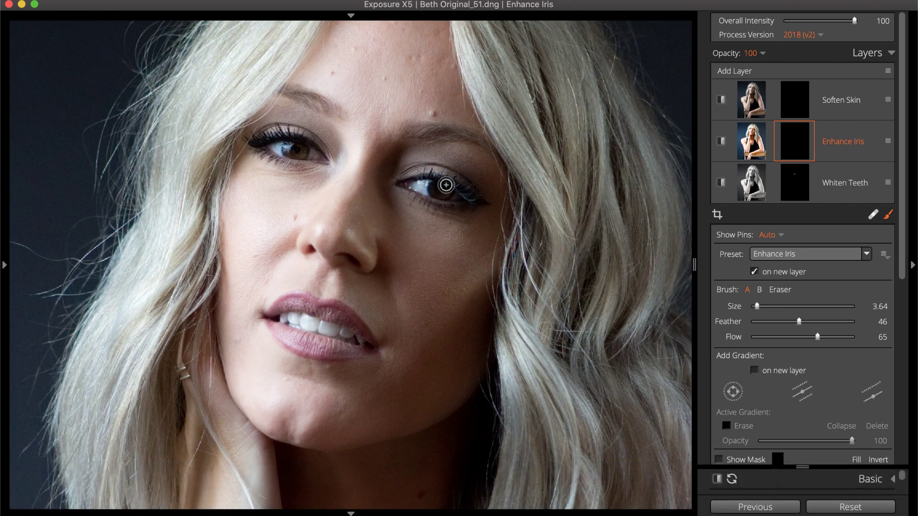
key("bracketright")
key("bracketright")
key("bracketright")
mouse_move(446, 185)
left_mouse_down()
mouse_move(434, 188)
mouse_move(440, 192)
left_mouse_up()
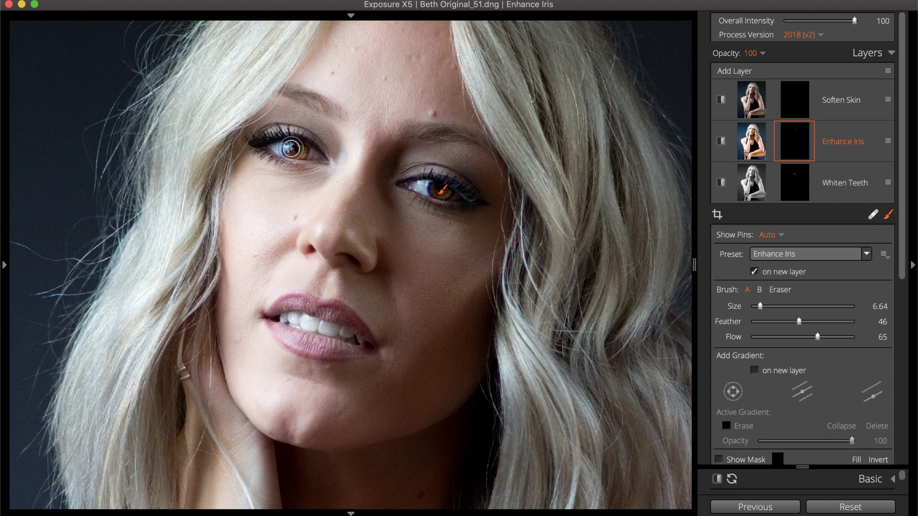
key("bracketleft")
key("bracketleft")
key("bracketleft")
key("bracketleft")
key("bracketleft")
key("bracketleft")
mouse_move(782, 154)
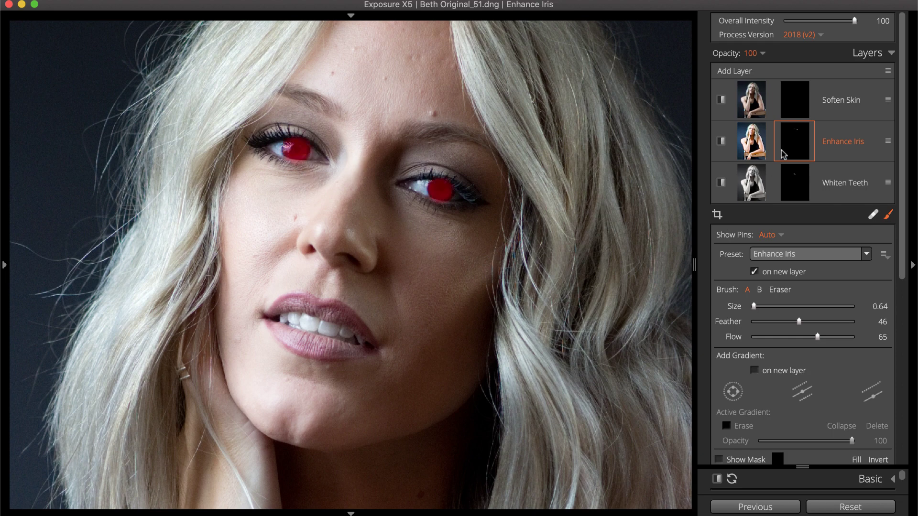
key("super+0")
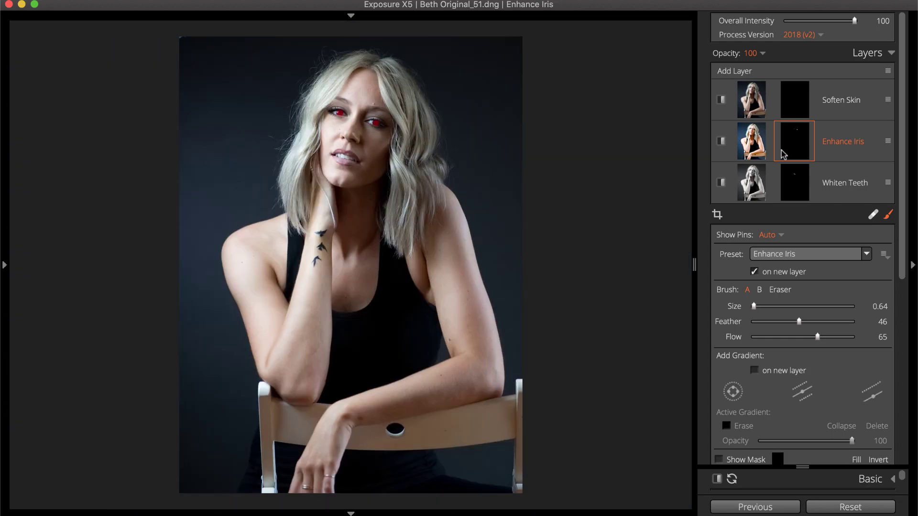
- On the Soften Skin layer, set the Color Constraints hue by sampling skin on the chest
left_click(789, 106)
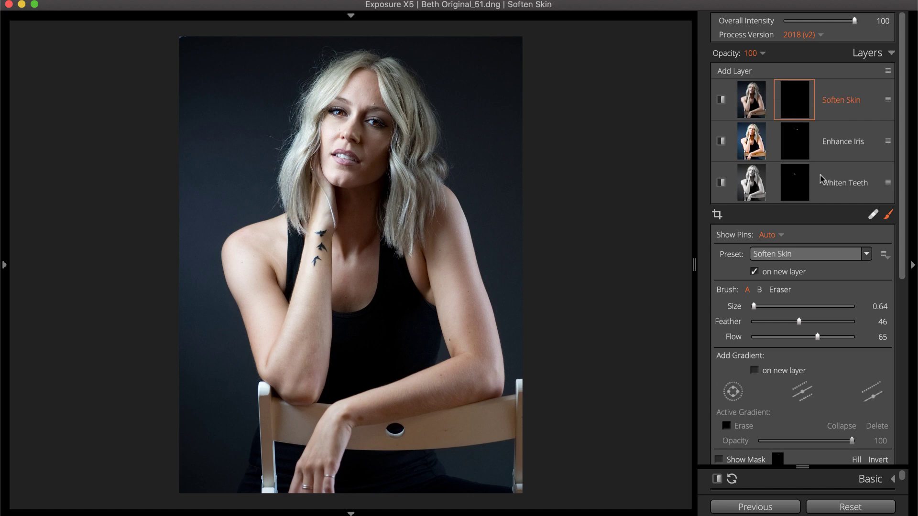
scroll(809, 292, "down", 3)
scroll(810, 292, "down", 5)
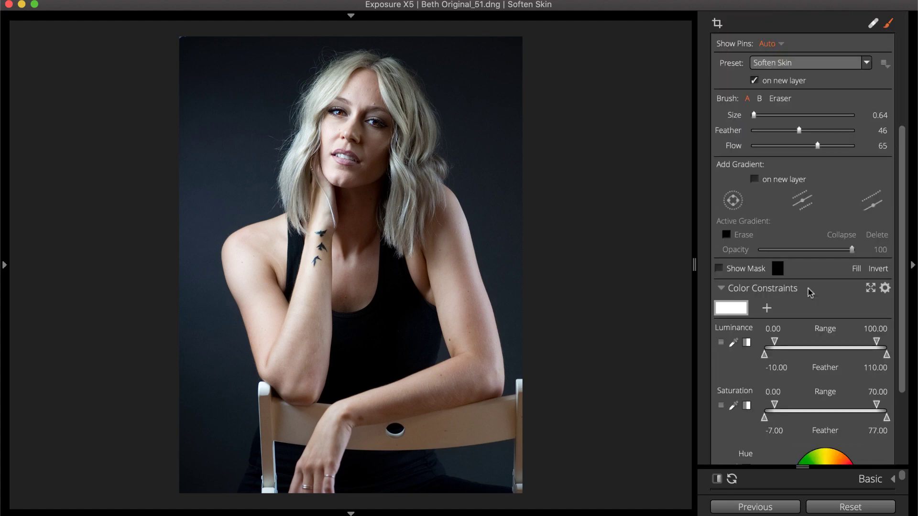
left_click(825, 293)
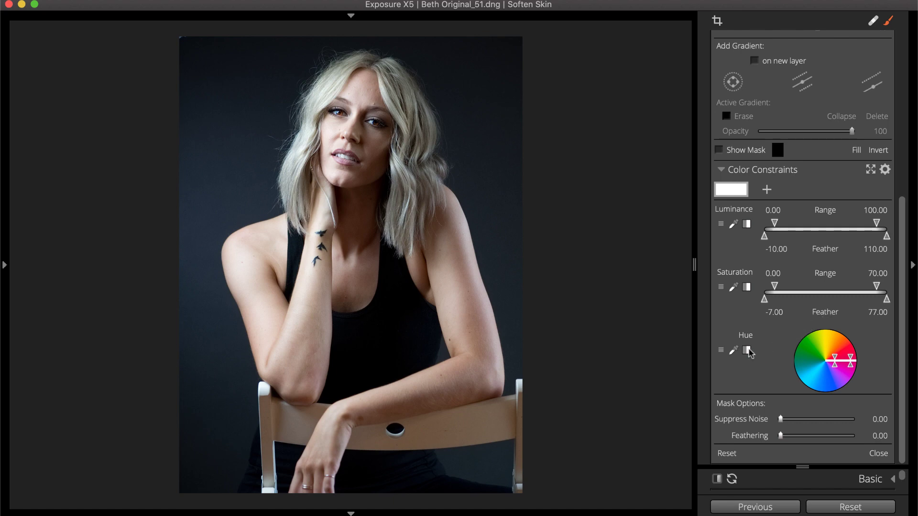
left_click(733, 351)
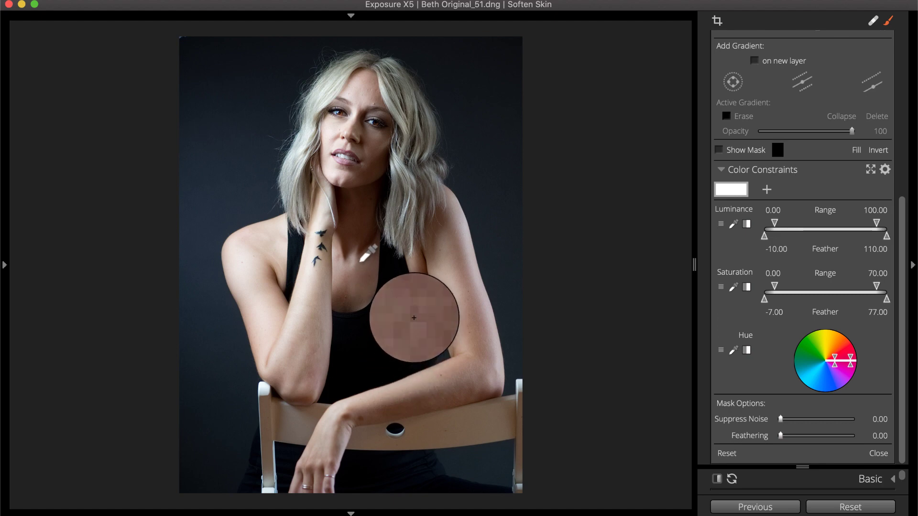
left_click(358, 262)
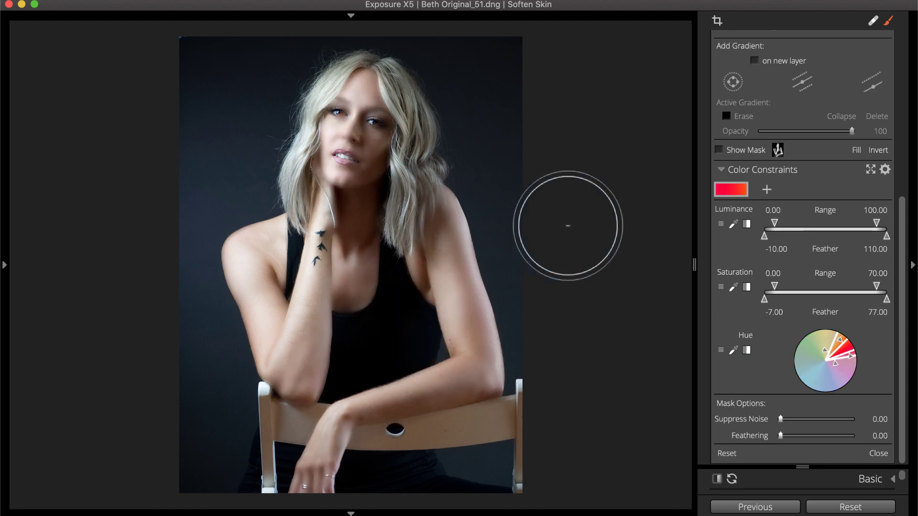
- Raise the Luminance range floor to 32.5 to exclude darker tones, and set layer opacity to 95
left_click(719, 150)
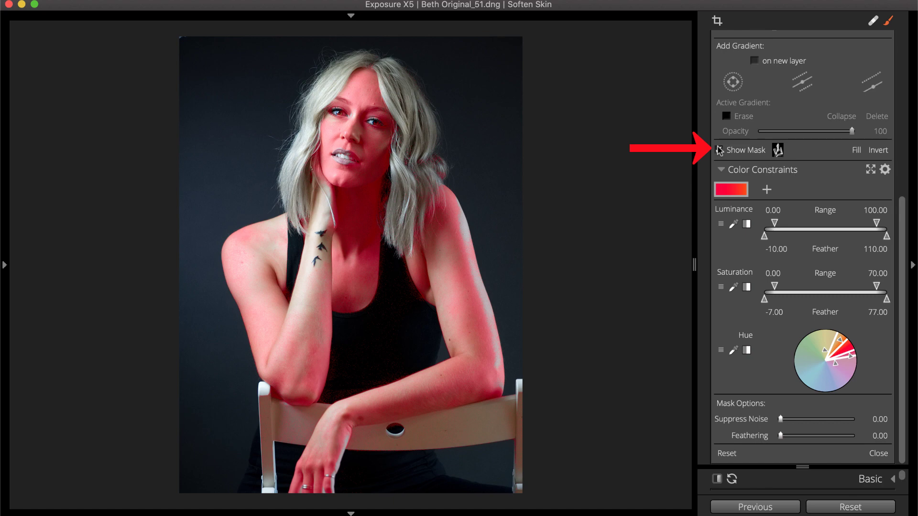
mouse_move(774, 222)
left_mouse_down()
mouse_move(807, 224)
mouse_move(773, 236)
left_mouse_up()
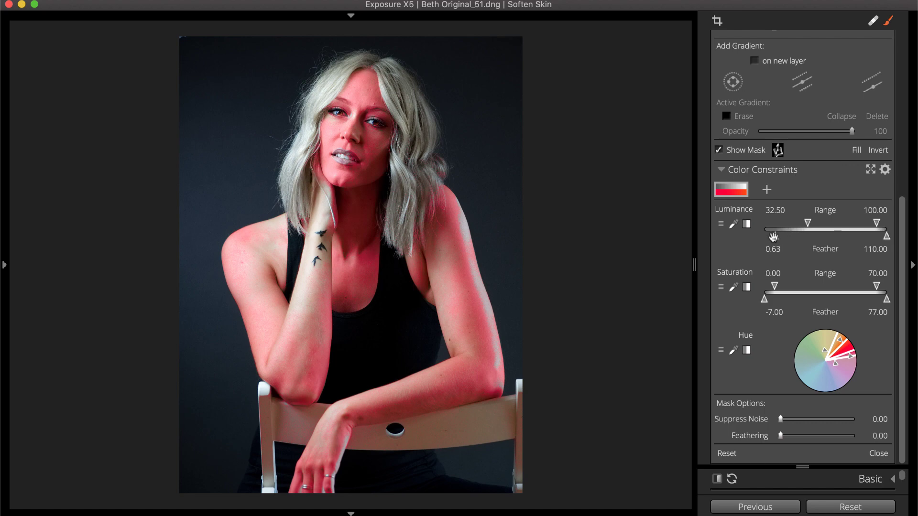
left_click(718, 150)
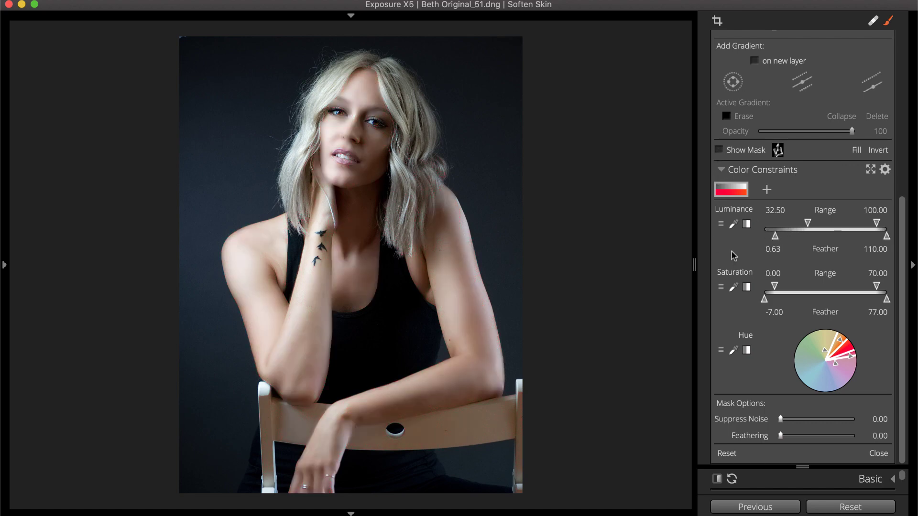
scroll(733, 256, "up", 10)
left_click(757, 53)
left_click_drag(857, 75, 852, 76)
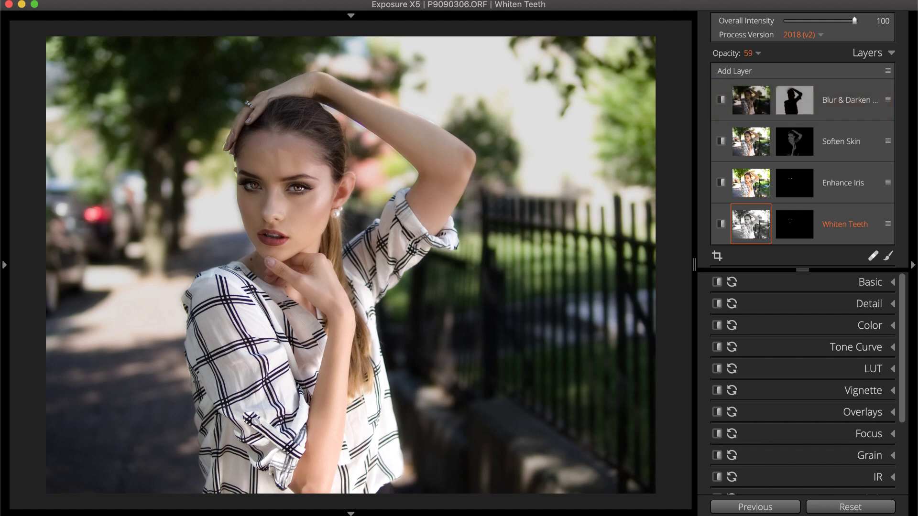
- Switch off Whiten Teeth, and toggle Enhance Iris and Blur & Darken off and on to compare
left_click(720, 224)
left_click(722, 183)
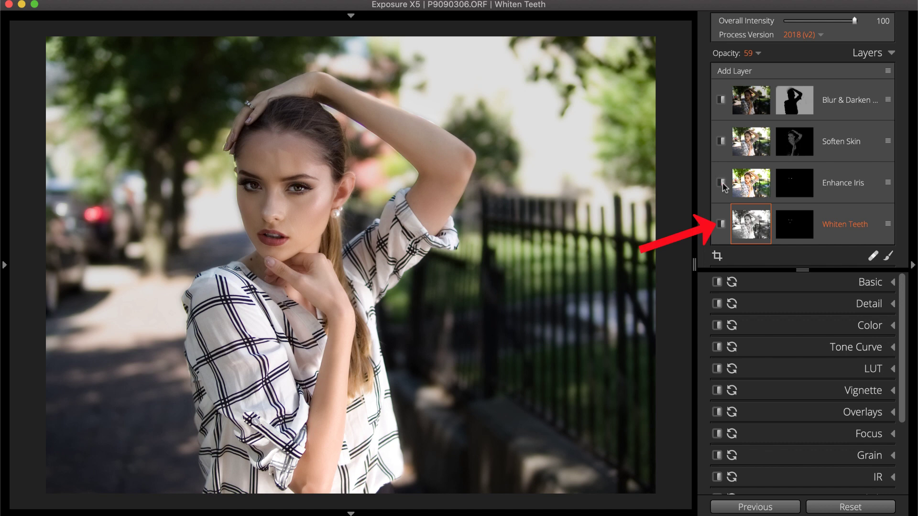
left_click(722, 182)
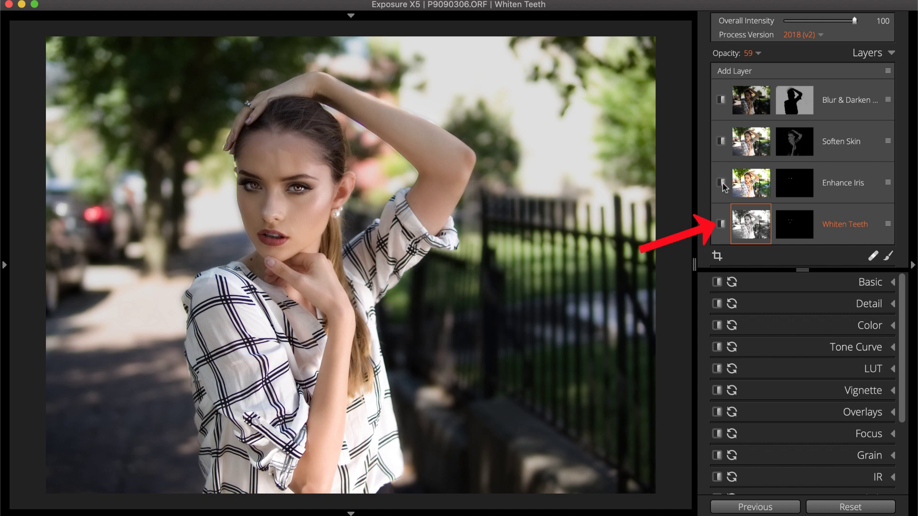
left_click(722, 101)
left_click(721, 100)
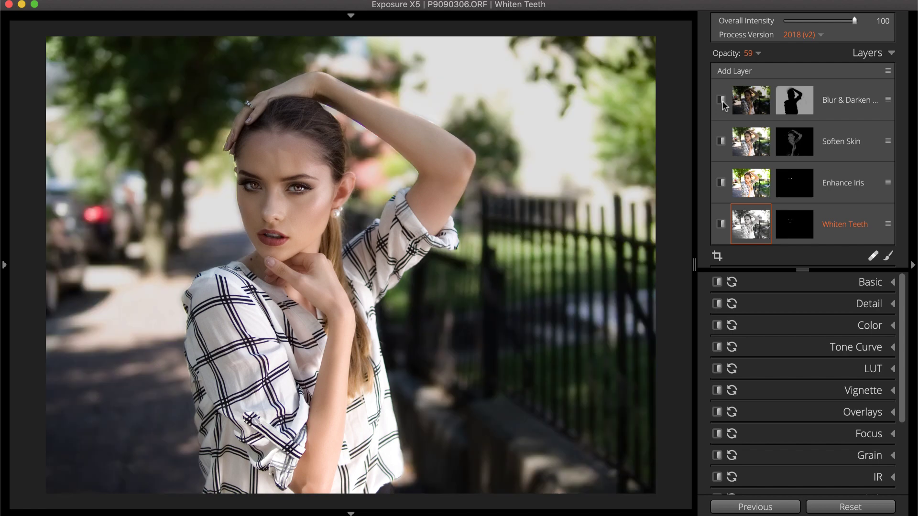
- Reopen the left panel to show the Portrait Touch Up presets beside the photo
left_click(9, 332)
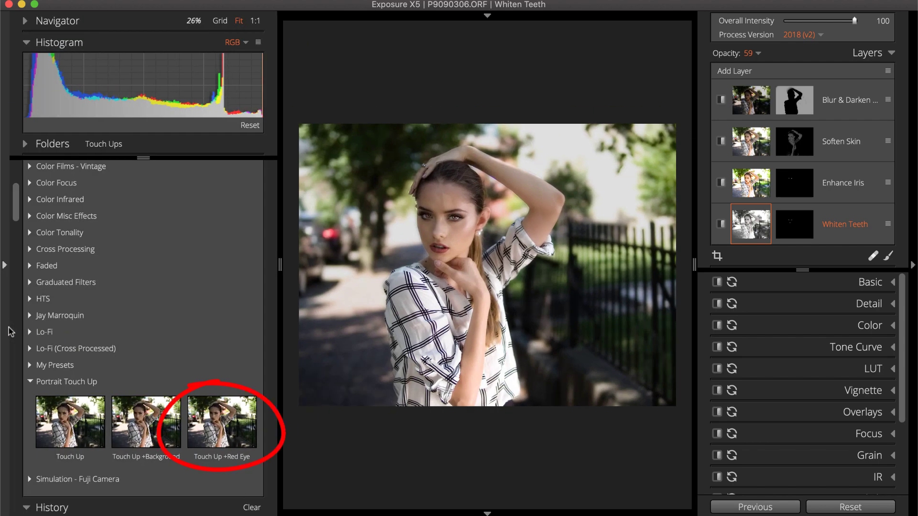